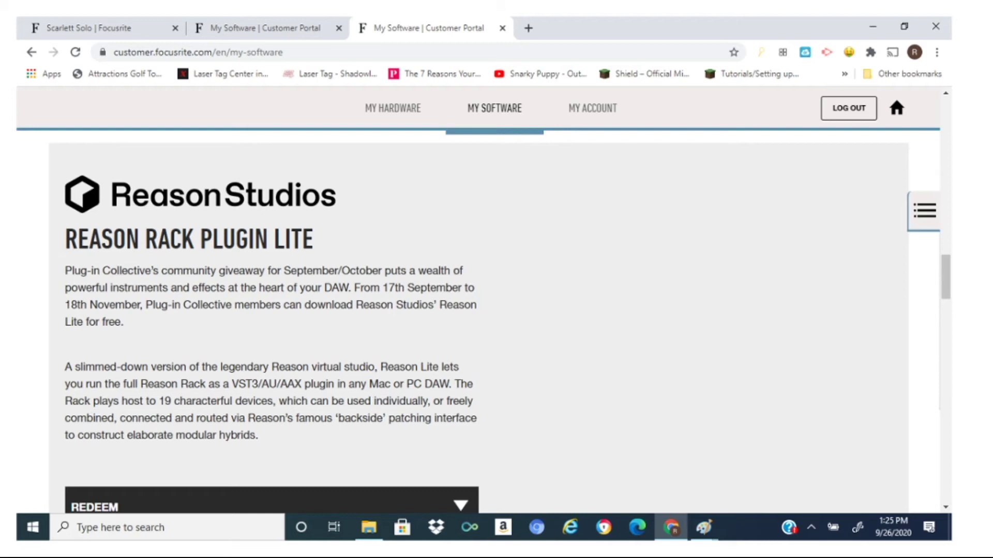
scroll(479, 311, "down", 8)
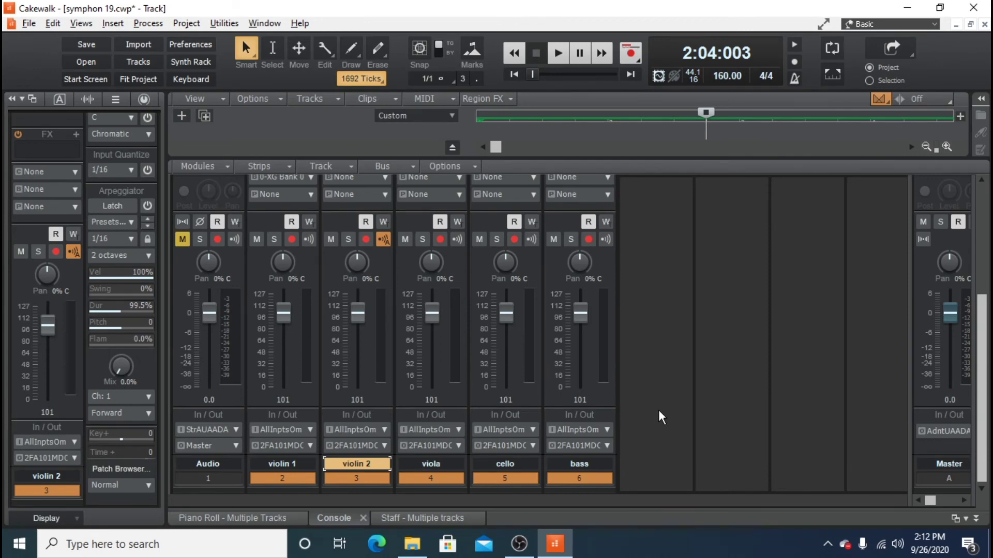
Play the project and solo the violin 1, bass, violin 2, viola and cello tracks in the console.
left_click(560, 48)
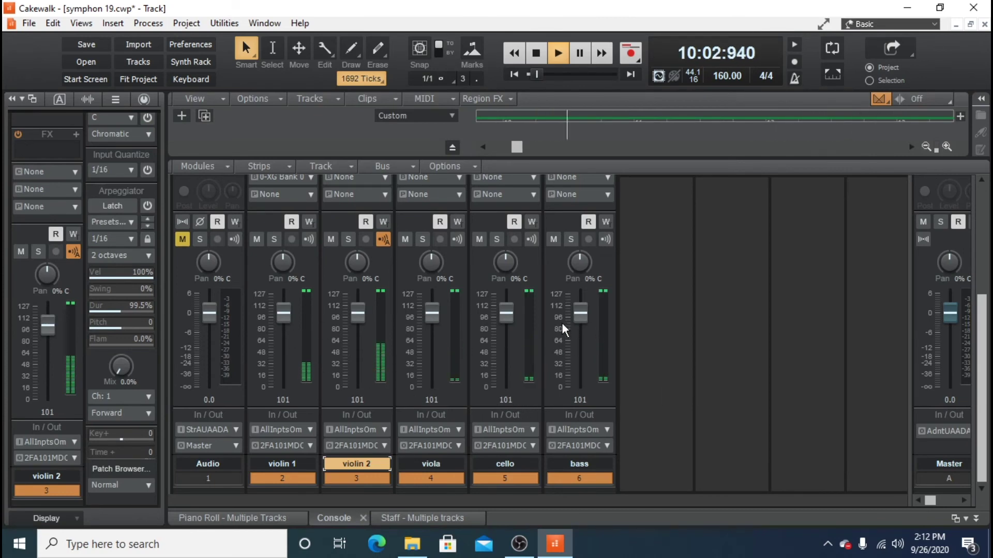
mouse_move(281, 311)
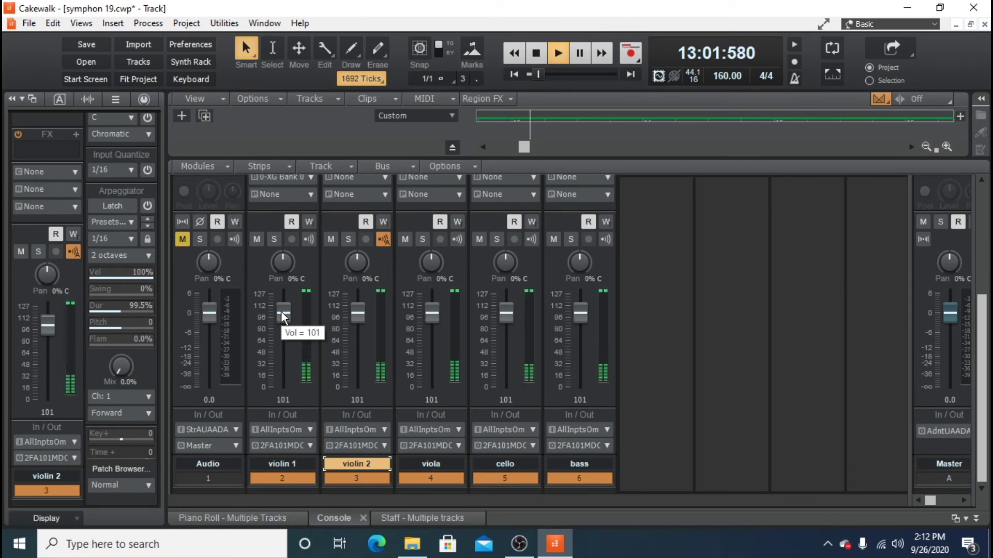
left_click(274, 240)
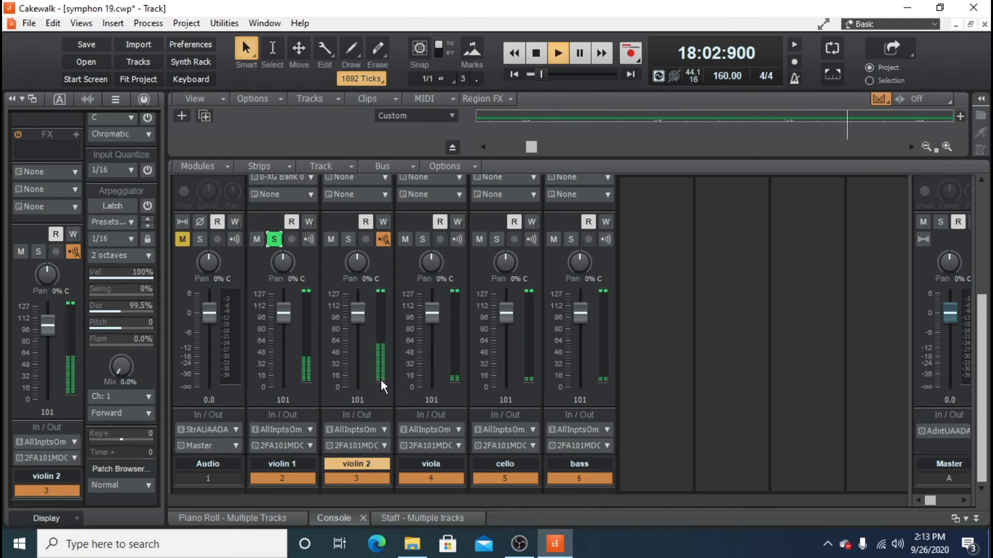
left_click(572, 241)
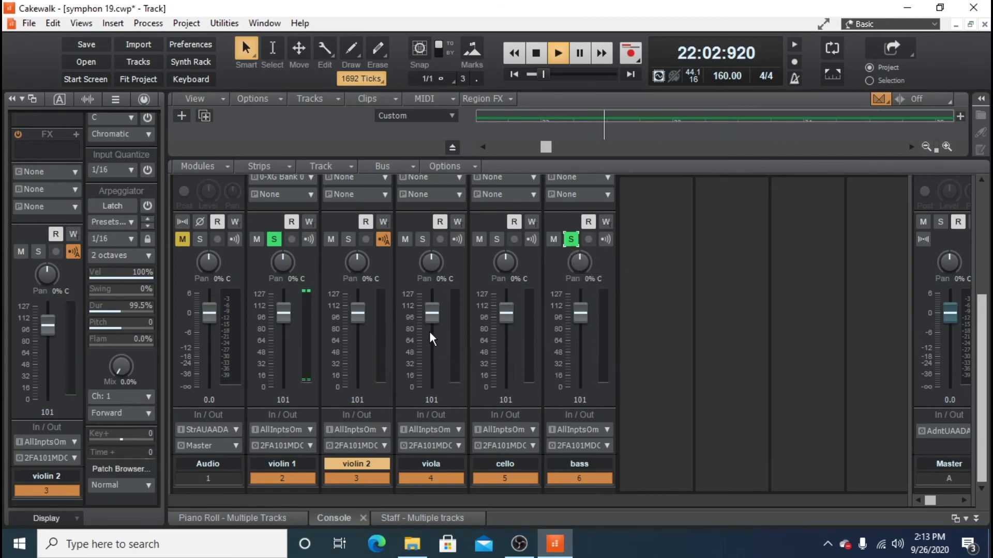
left_click(348, 240)
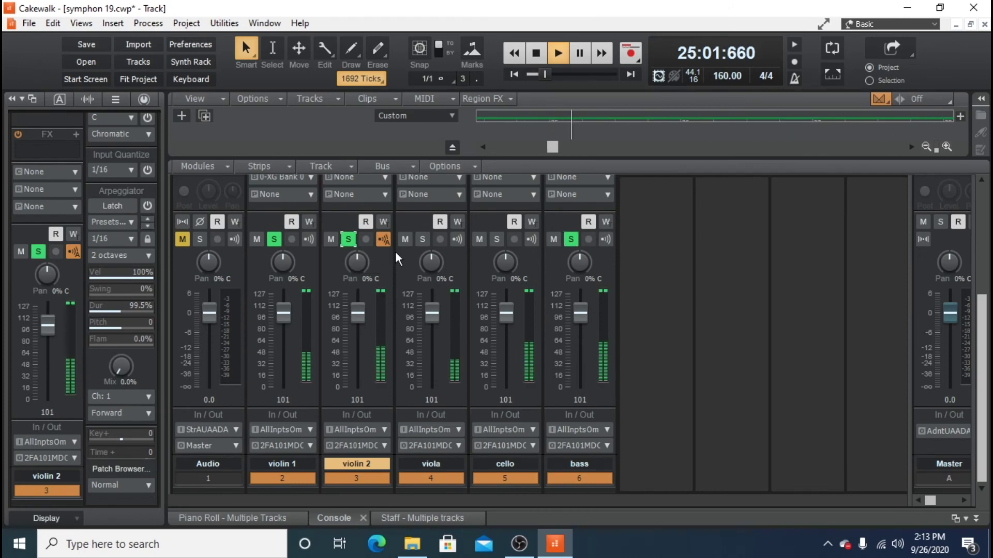
left_click(423, 239)
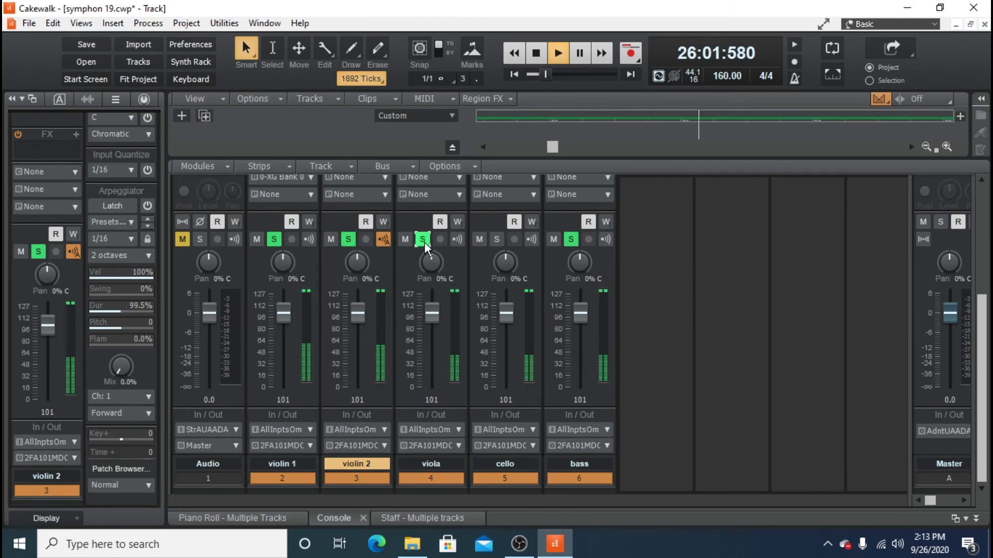
left_click(497, 240)
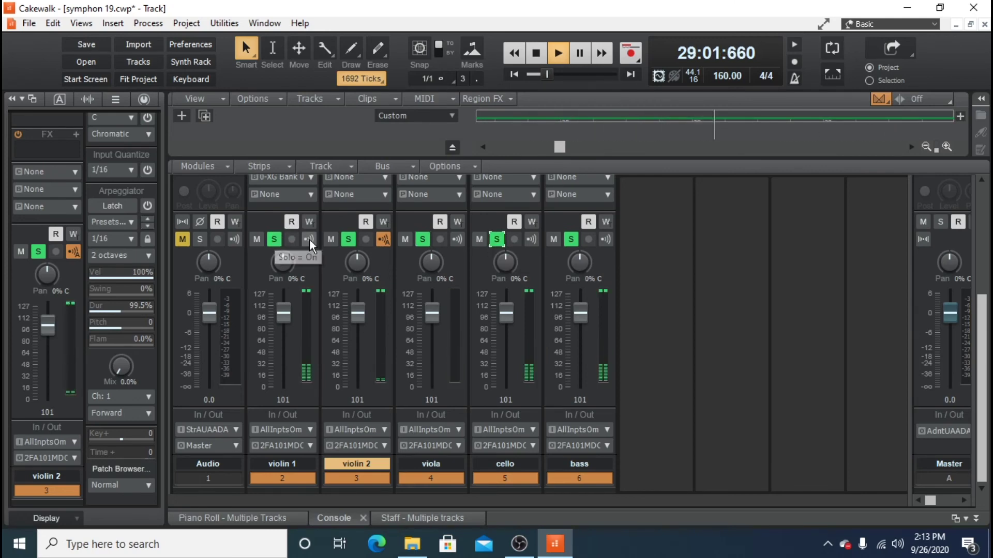
Turn off solo on the violin 2, viola, cello, bass and violin 1 tracks while playback continues.
left_click(348, 239)
left_click(423, 239)
left_click(496, 239)
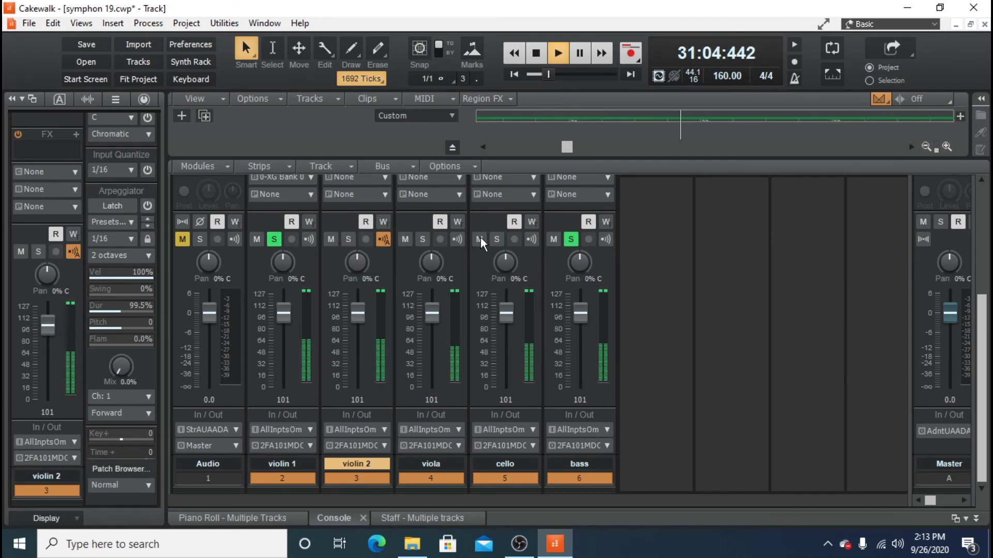
left_click(571, 239)
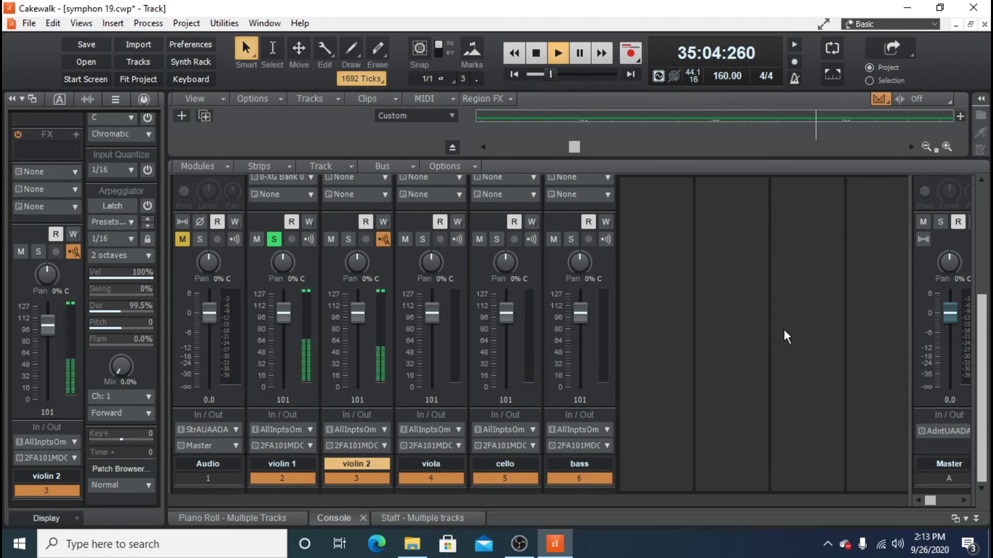
left_click(274, 239)
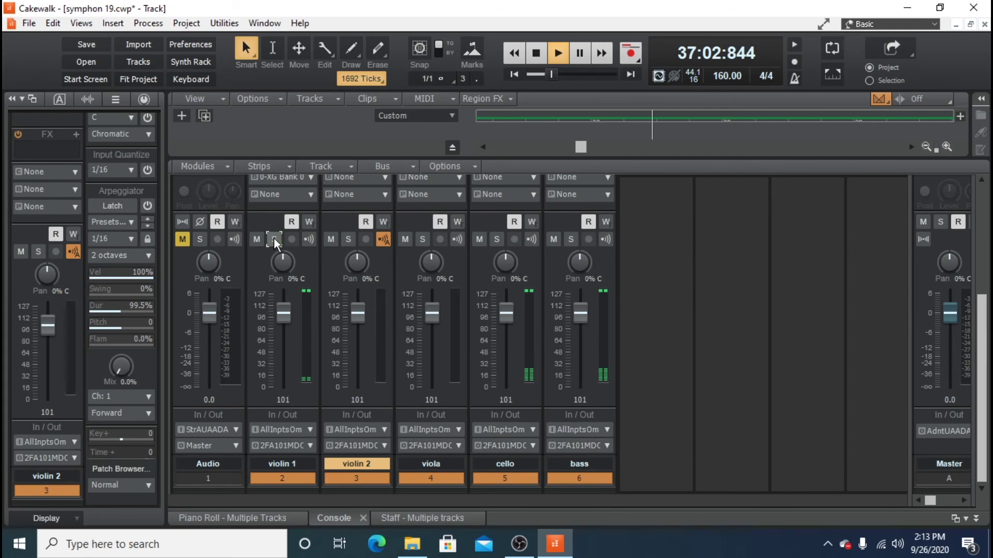
Follow the playing notes in the staff view and the piano roll, and stop playback.
left_click(427, 516)
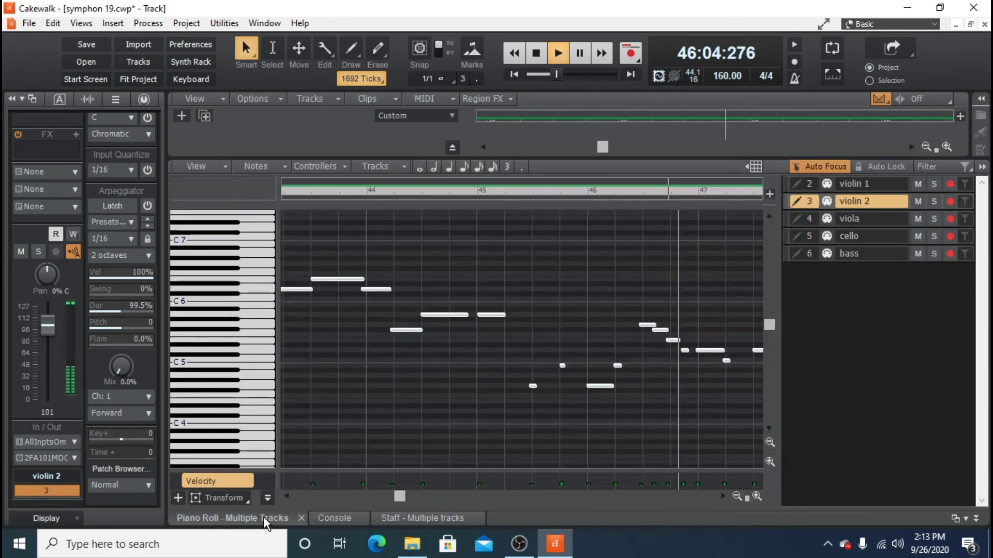
left_click(264, 519)
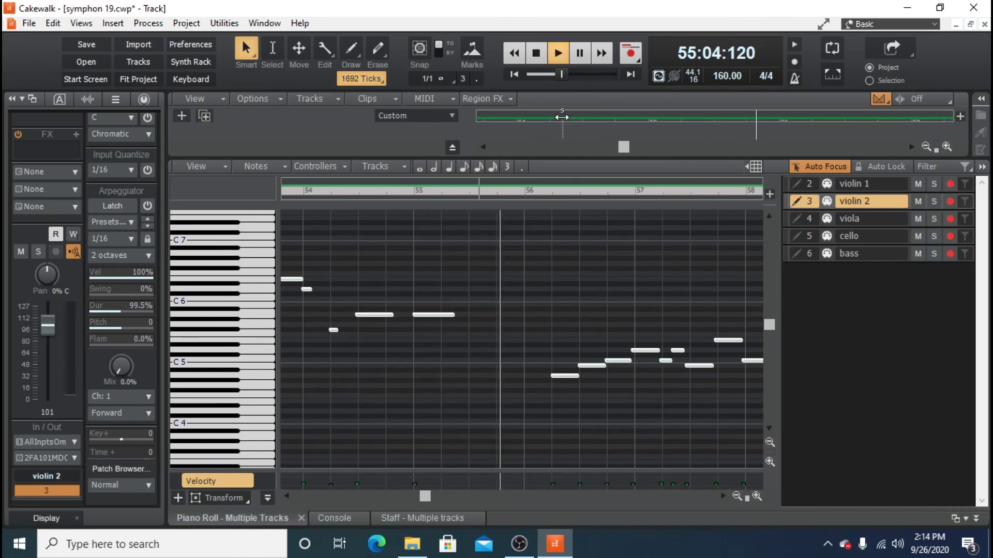
left_click(533, 53)
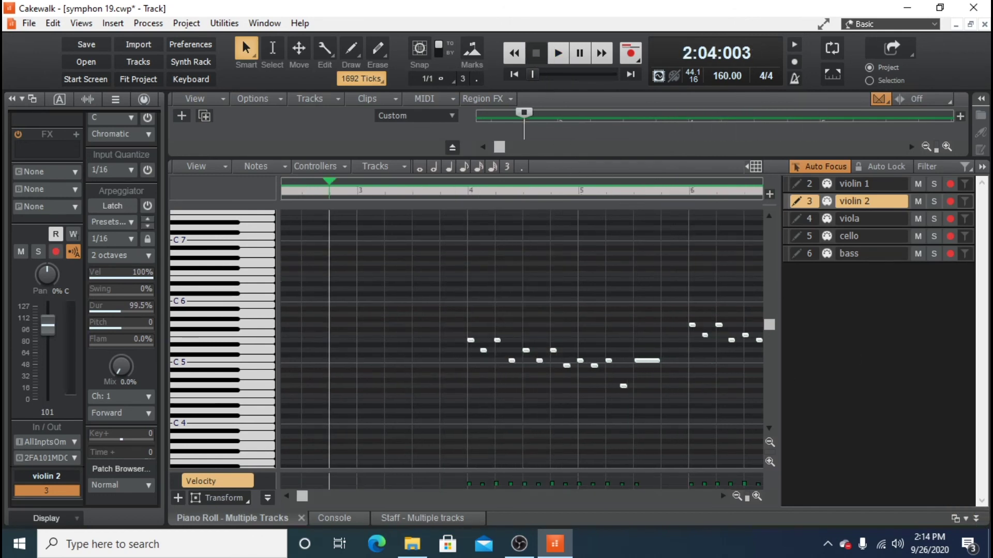
Set the project tempo to 120.
double_click(722, 78)
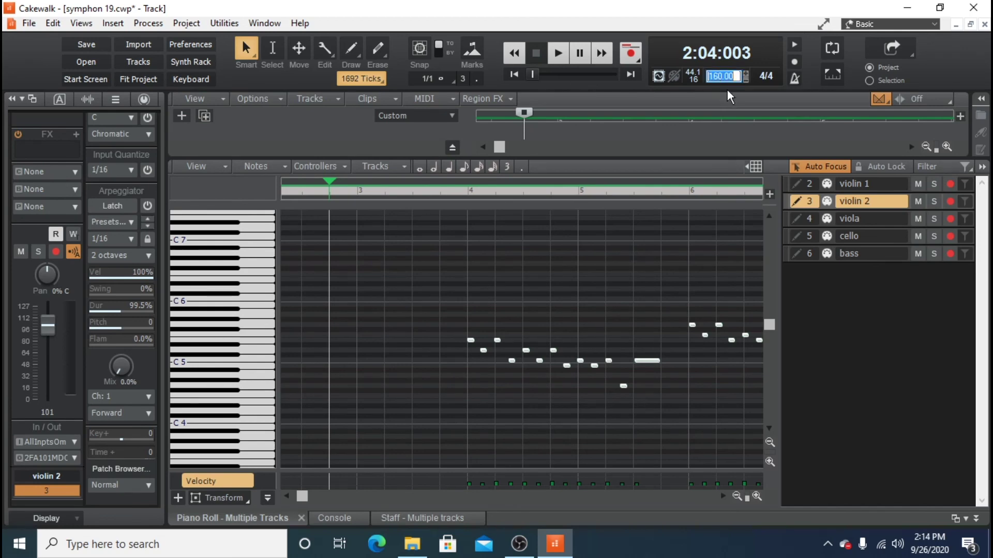
type("120")
key("Return")
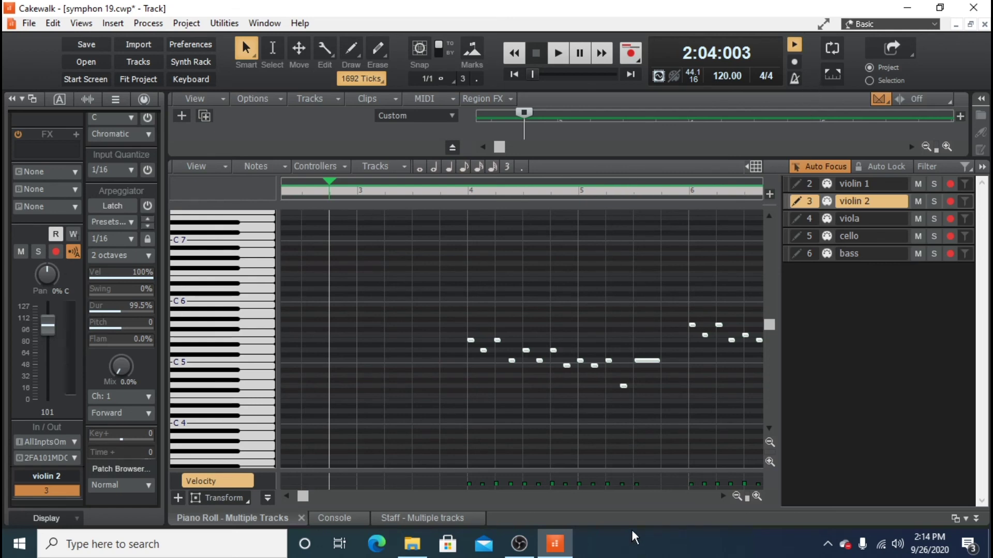
Solo violin 1 in the full track view and audition it from about 3:03:554, stopping after a few measures.
left_click(977, 522)
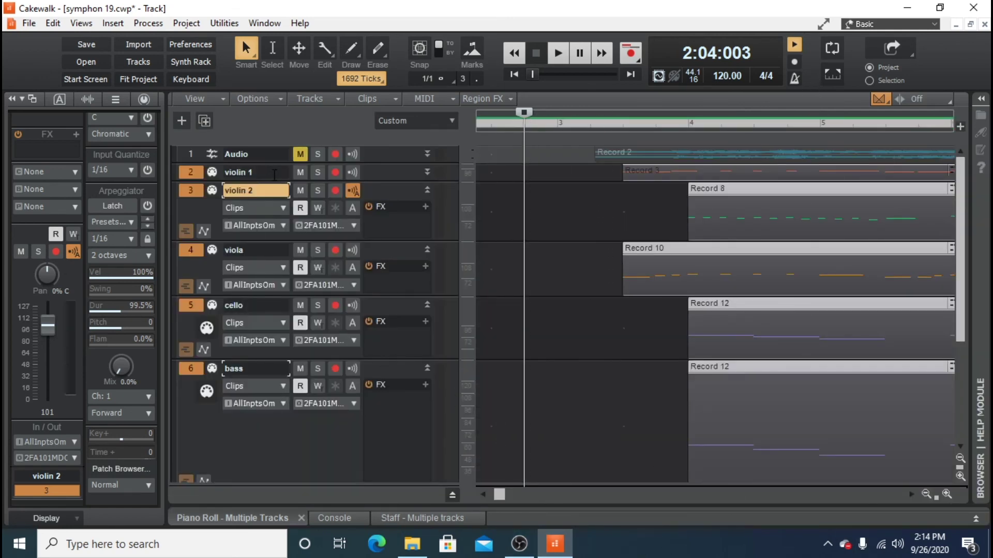
left_click(316, 172)
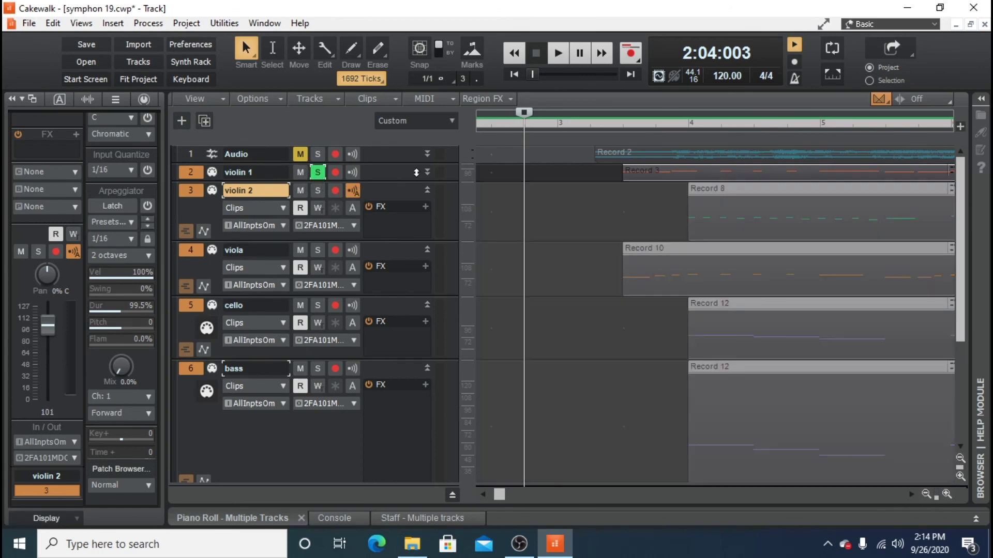
mouse_move(523, 110)
left_mouse_down()
mouse_move(662, 122)
mouse_move(642, 117)
left_mouse_up()
left_click(559, 53)
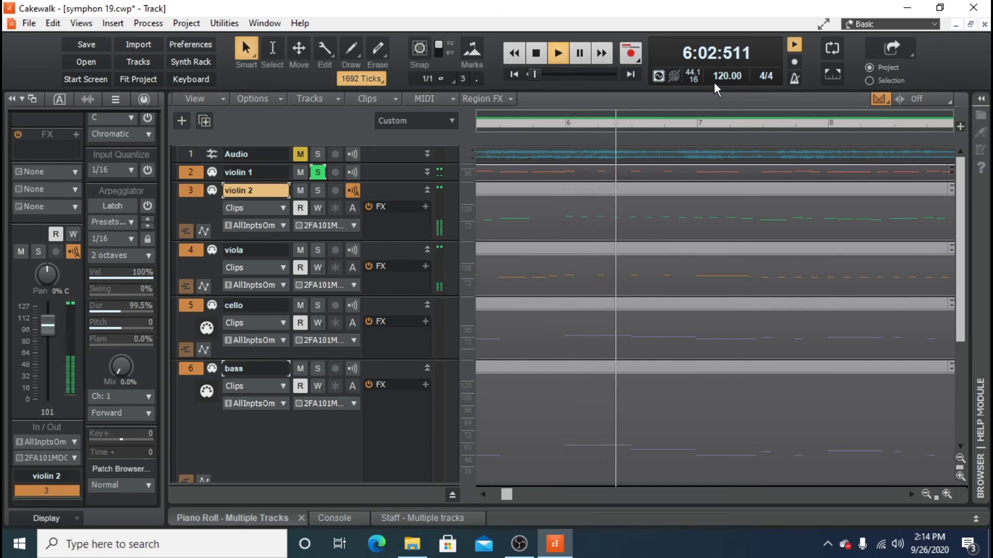
left_click(537, 52)
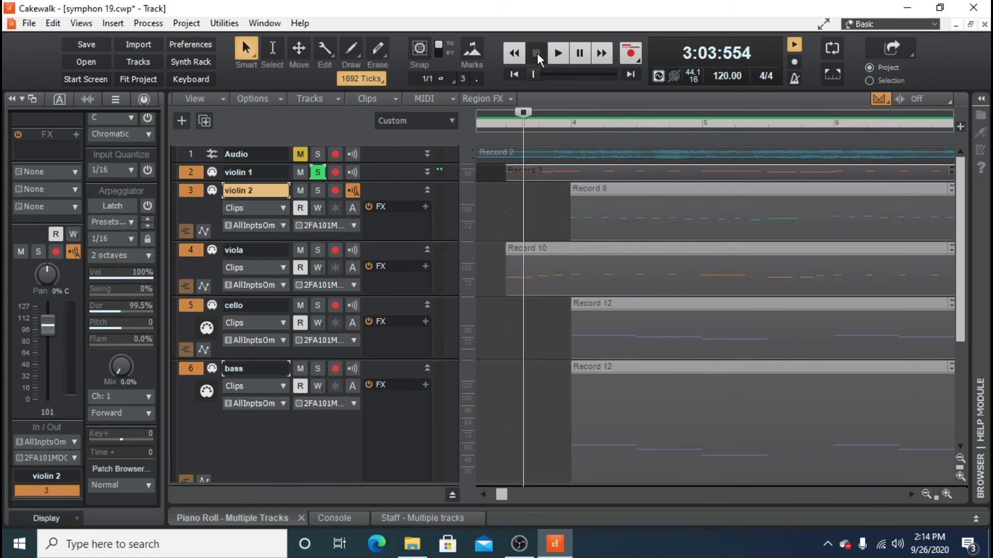
Set the project tempo to 90.
double_click(714, 73)
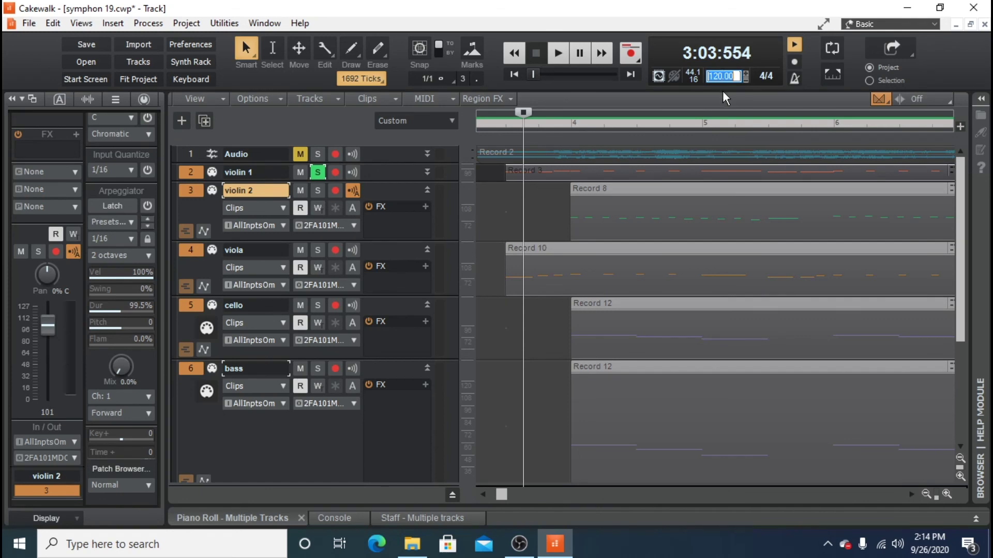
type("90")
key("Return")
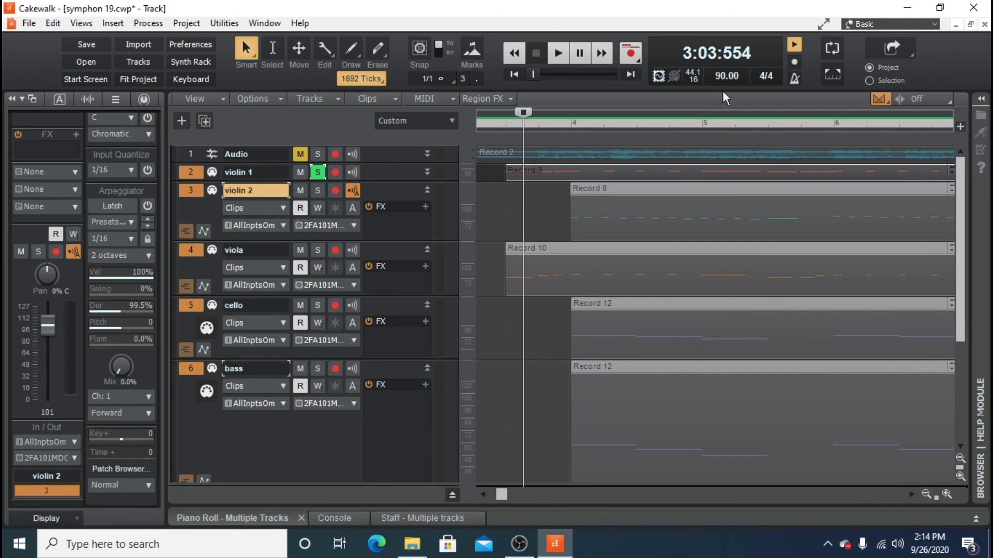
Play the project at the new tempo, turn off solo on violin 1 in the console, and stop playback.
left_click(552, 56)
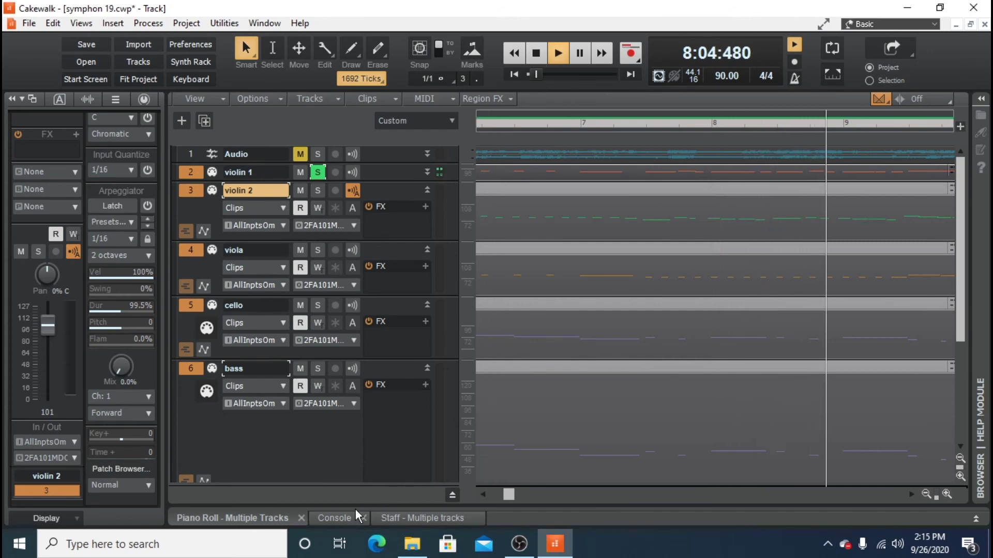
left_click(340, 518)
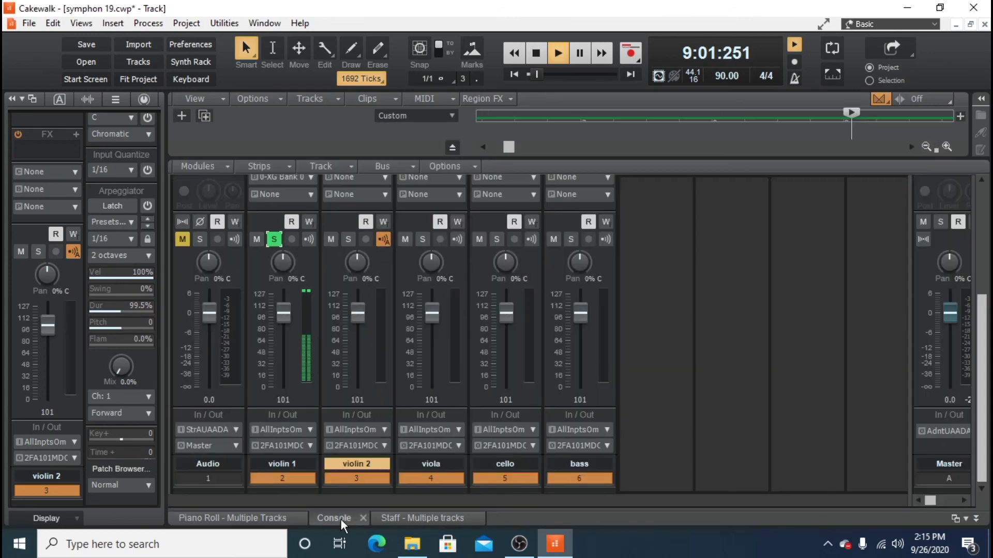
left_click(274, 239)
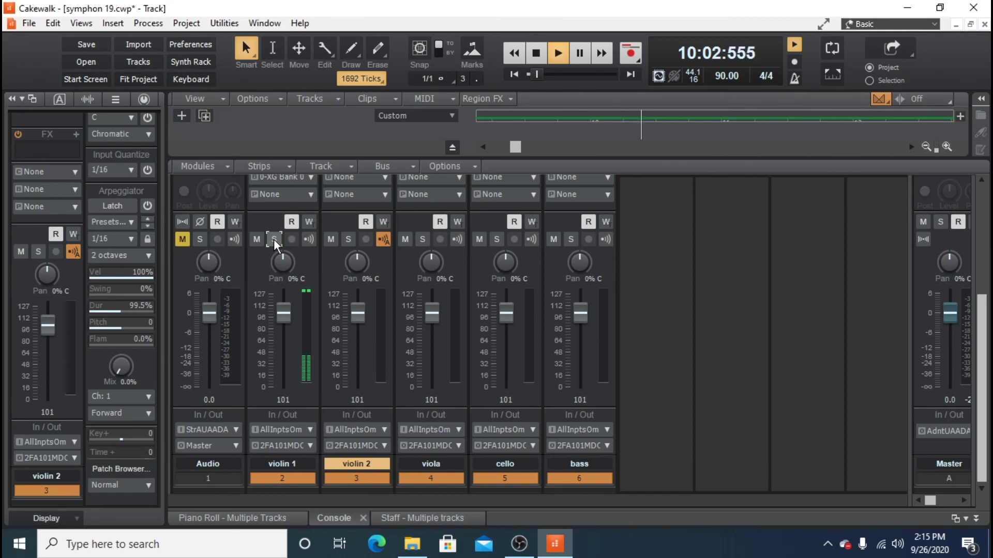
left_click(535, 55)
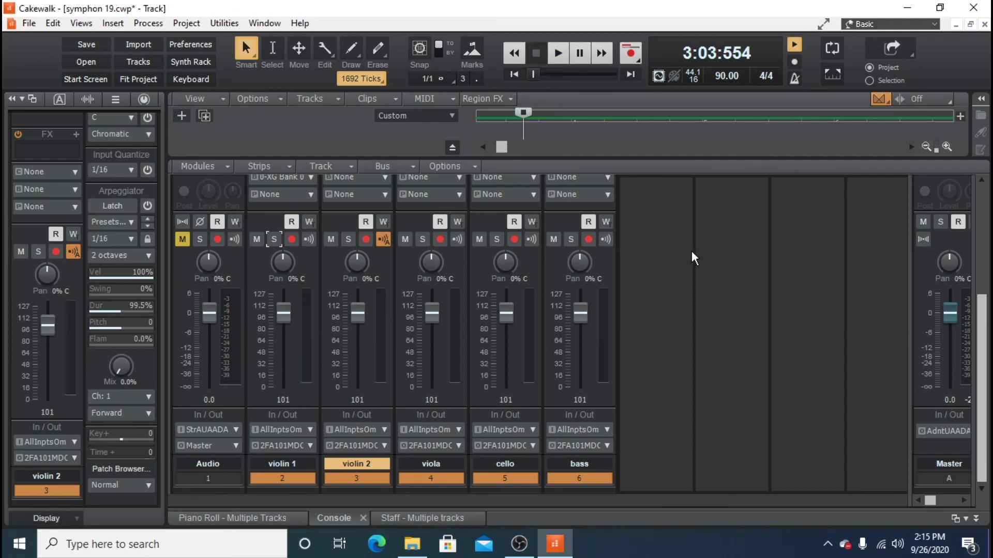